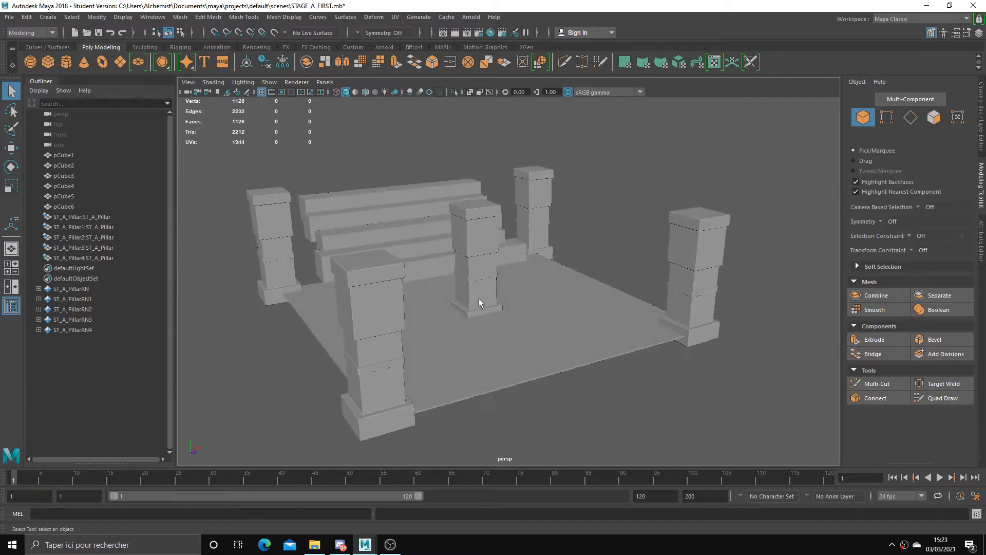
- Select the stage's referenced pillars one by one, finishing with the central pillar
click(480, 300)
click(93, 219)
click(485, 288)
click(539, 242)
click(686, 277)
click(536, 229)
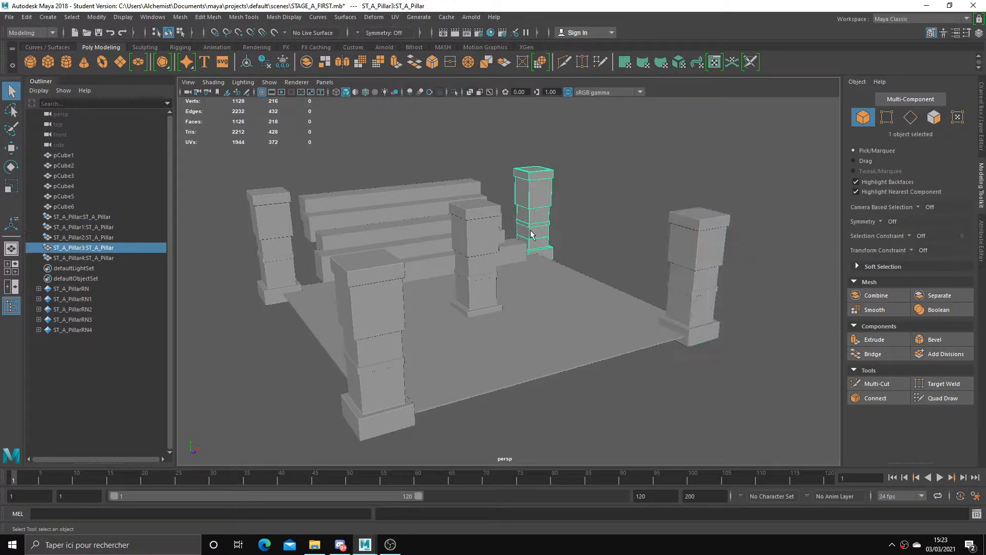
click(487, 268)
key(w)
alt+drag(554, 291, 503, 294)
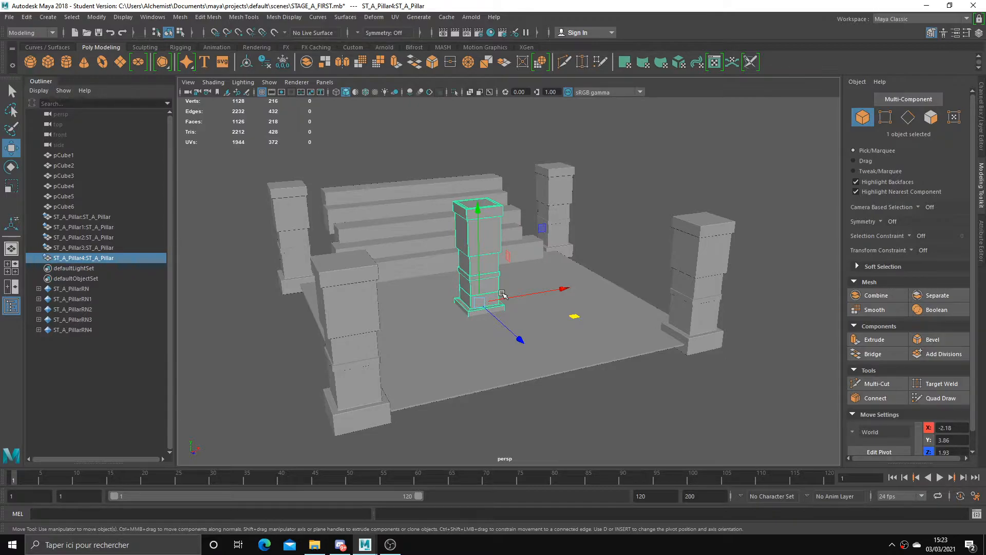
- Open ST_A_Pillar.mb from the project's data\ST_A folder, saving the changes to STAGE_A_FIRST.mb
click(9, 18)
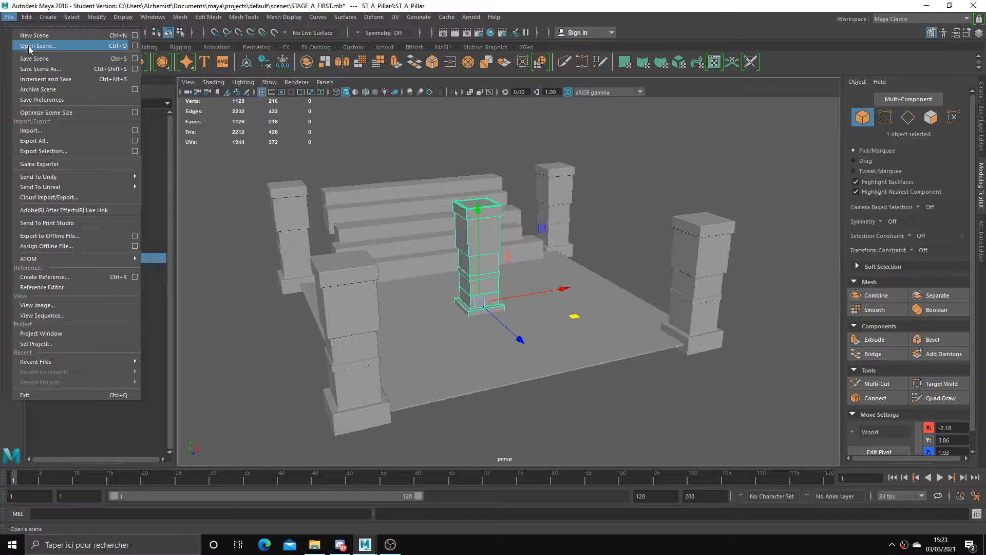
click(29, 47)
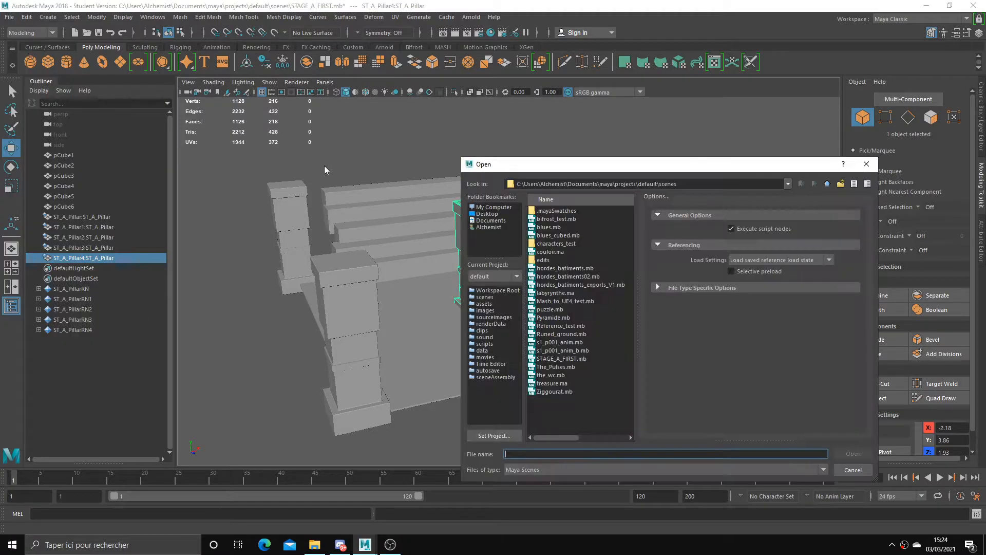
click(827, 184)
double_click(543, 245)
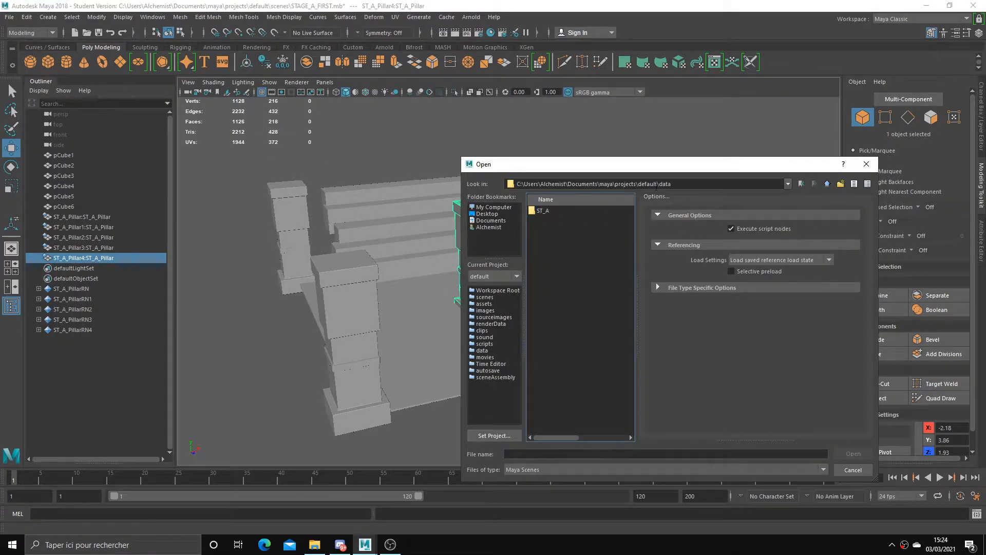
double_click(553, 211)
click(550, 211)
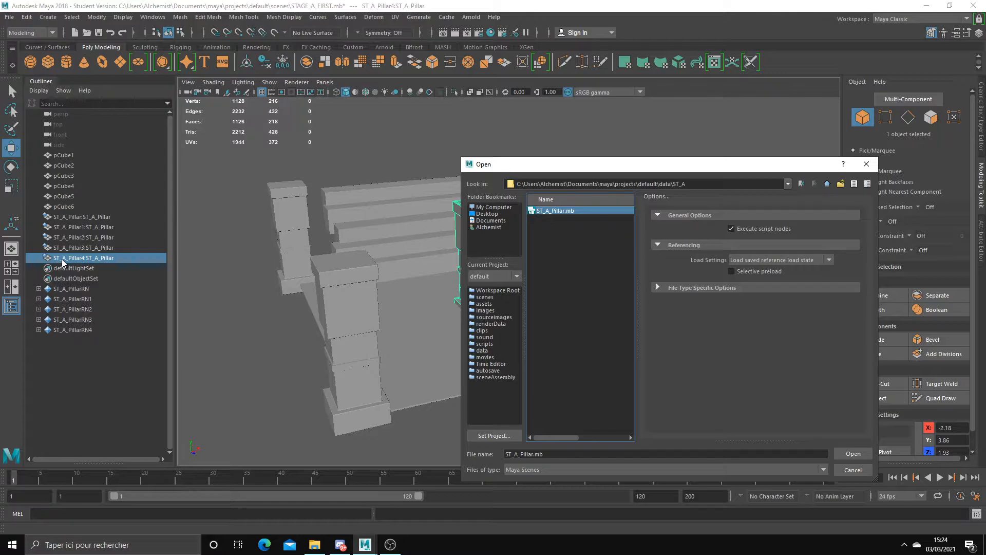
click(853, 454)
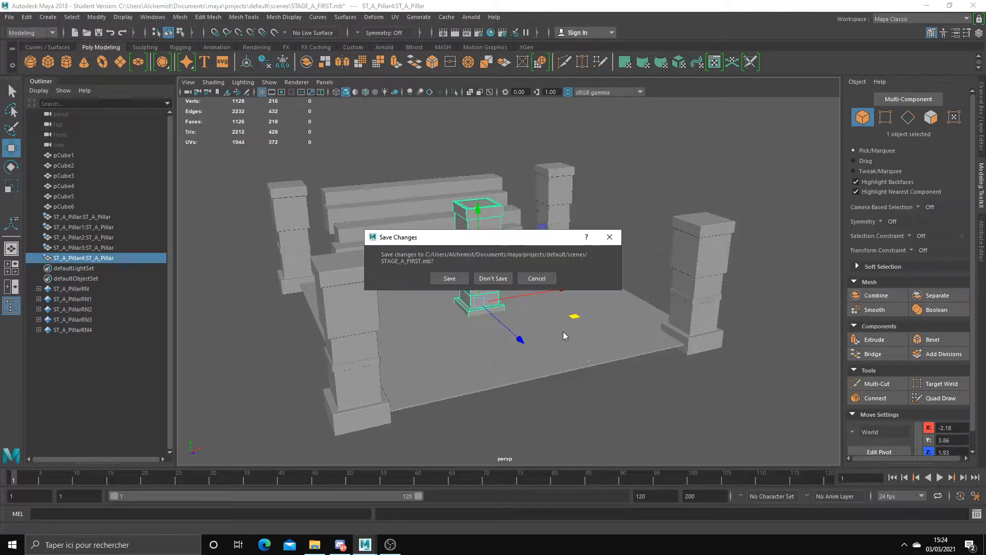
click(462, 278)
click(465, 282)
click(467, 284)
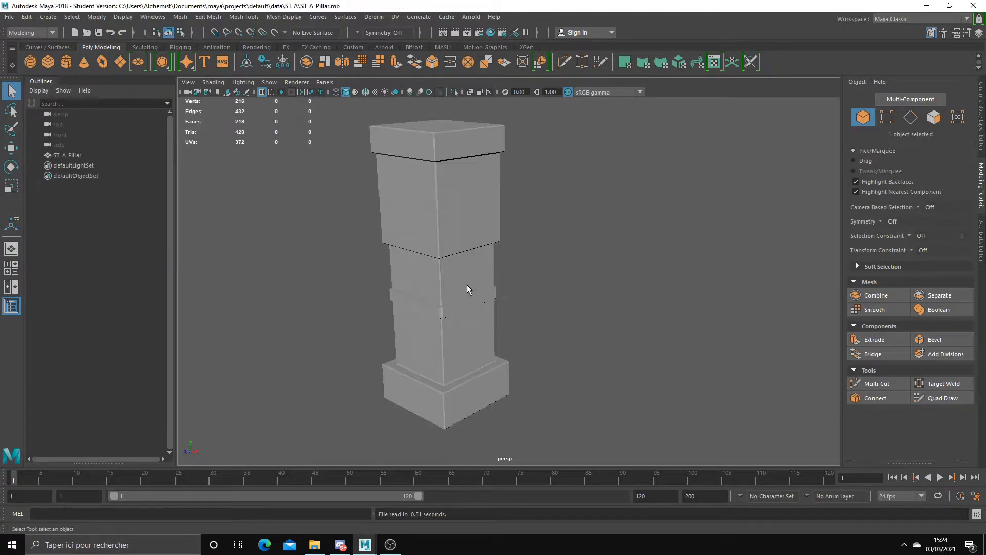
- Select the pillar and examine its shape, transform channels and shape attributes
click(481, 287)
alt+drag(482, 287, 503, 302)
alt+drag(476, 262, 476, 335)
scroll(530, 309, down, 5)
click(547, 312)
click(503, 316)
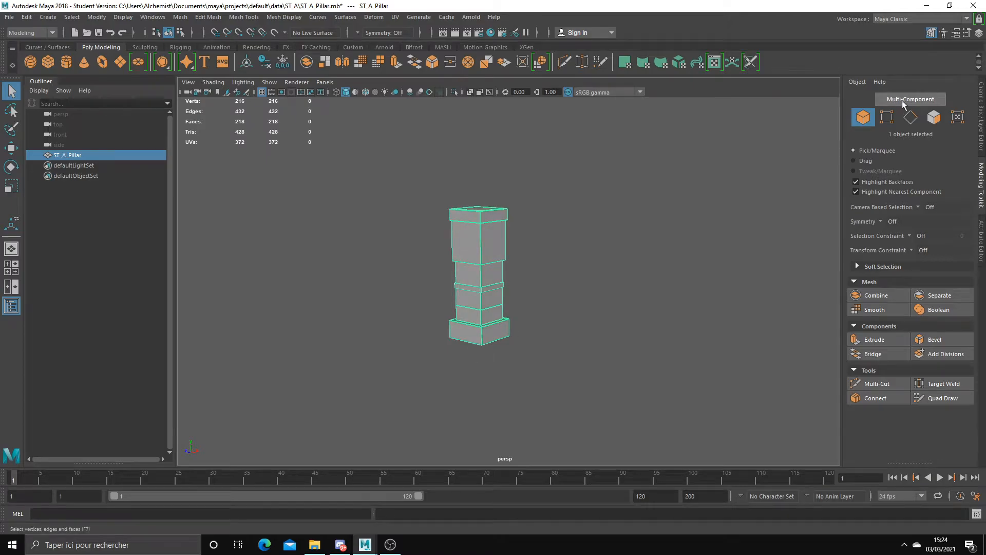
click(982, 123)
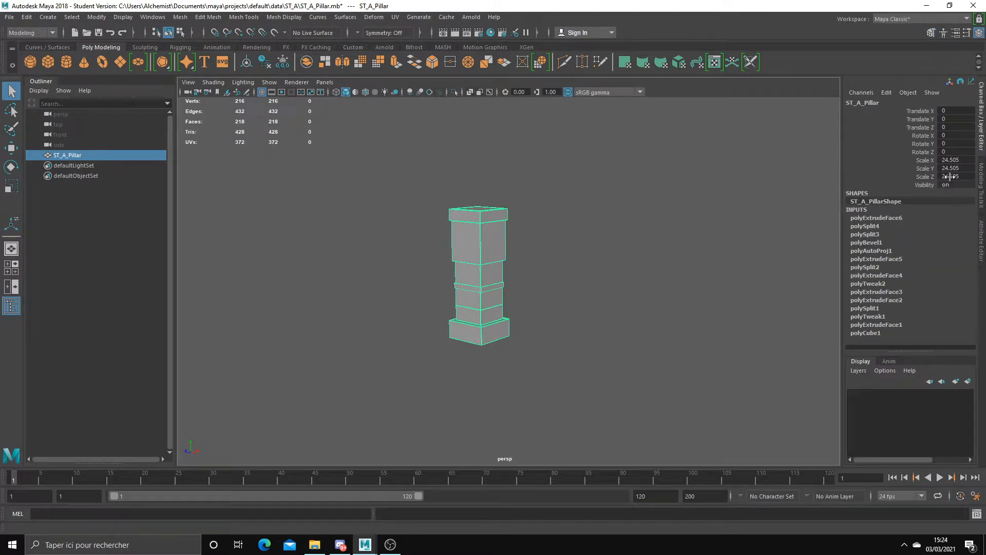
click(982, 237)
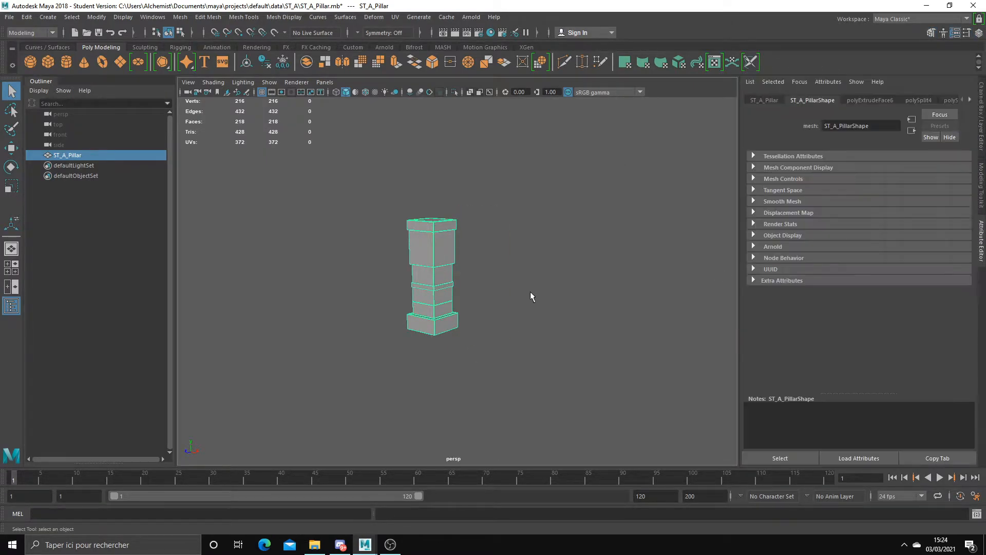
- Insert four horizontal edge loops around the pillar's upper block with Quad Draw, forming two narrow bands
click(982, 194)
click(941, 398)
ctrl+click(465, 205)
ctrl+click(465, 212)
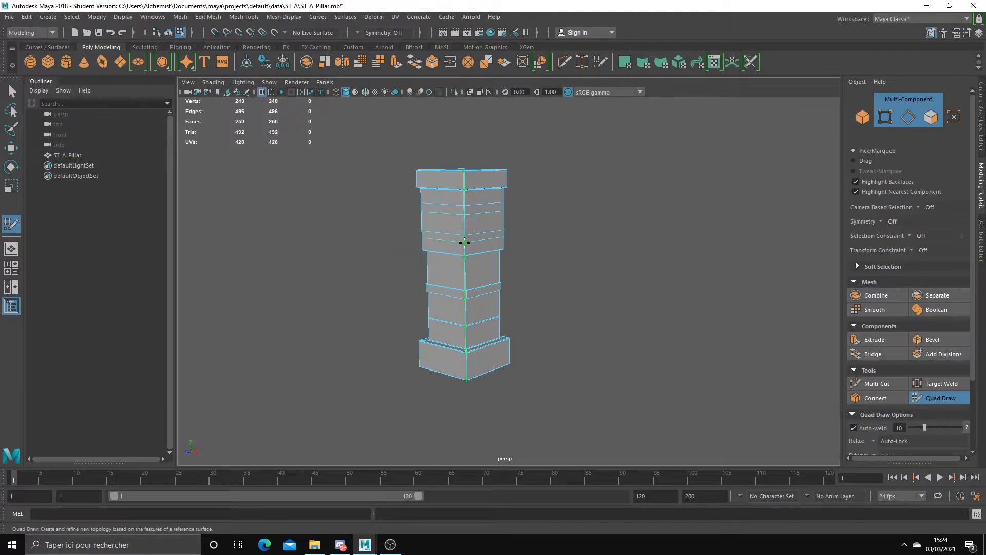
key(q)
- Extrude the two narrow face loops around the pillar's upper block outward into protruding rims and return to object selection
scroll(472, 229, up, 3)
alt+drag(472, 228, 479, 232)
right_drag(480, 222, 480, 251)
click(467, 211)
scroll(455, 204, up, 2)
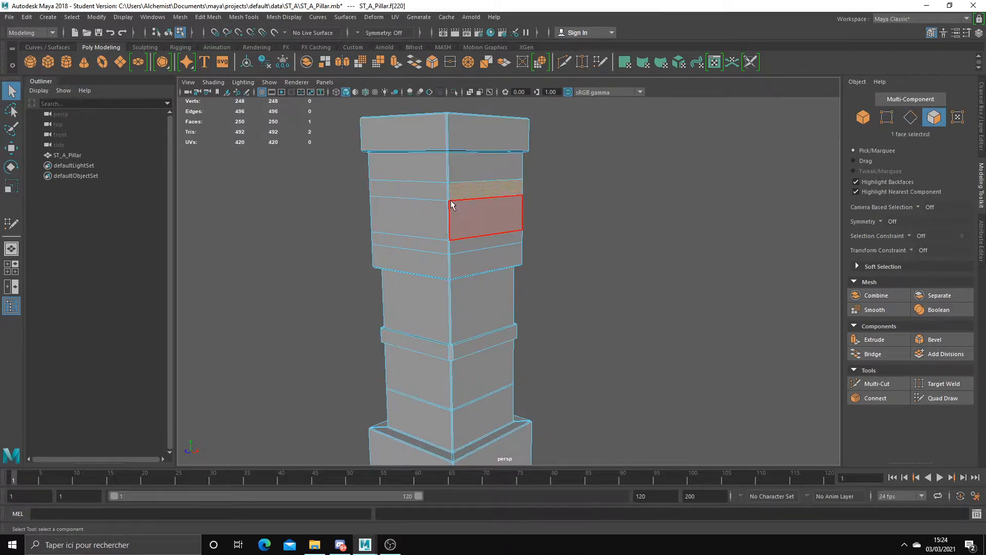
double_click(452, 193)
shift+double_click(455, 246)
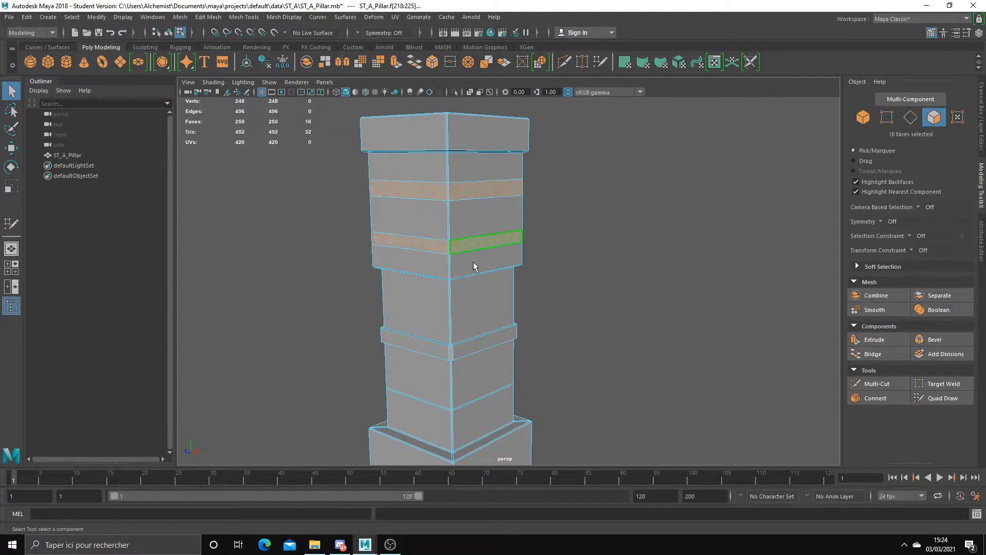
key(ctrl+e)
mouse_move(652, 334)
middle_down()
mouse_move(638, 329)
mouse_move(663, 329)
middle_up()
key(q)
right_drag(516, 178, 551, 148)
click(578, 231)
alt+drag(578, 231, 581, 254)
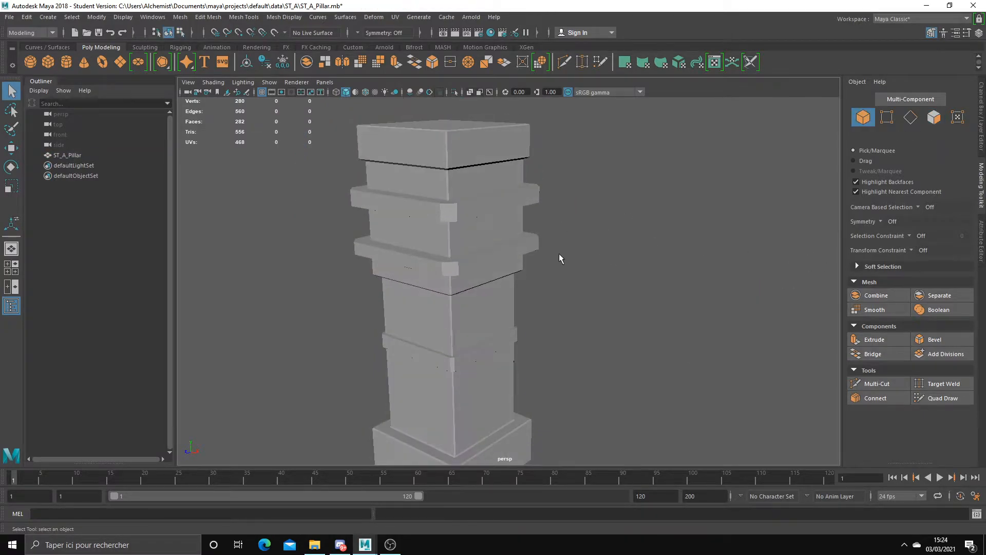
click(496, 257)
scroll(555, 271, down, 2)
click(557, 269)
- Save the modified pillar scene ST_A_Pillar.mb
click(9, 16)
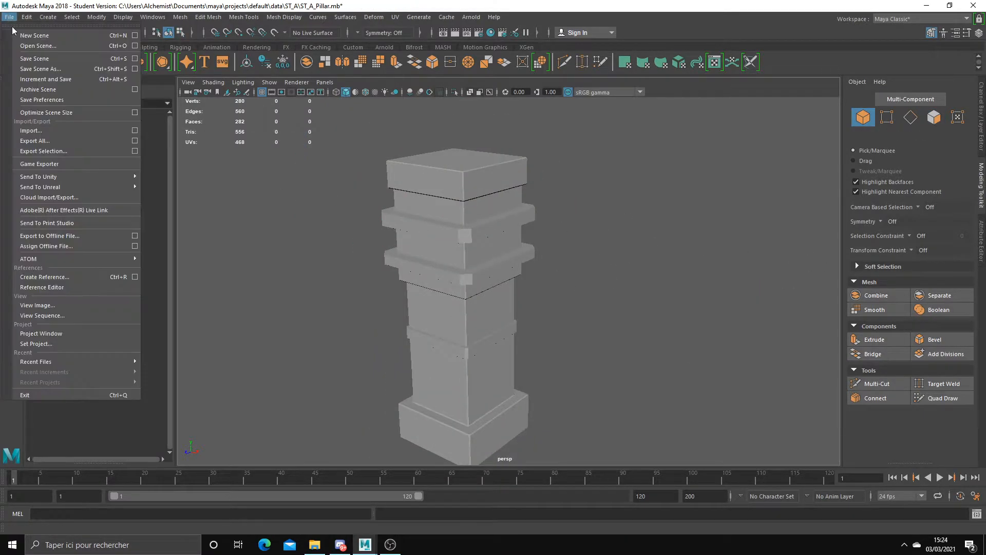
click(28, 49)
click(470, 280)
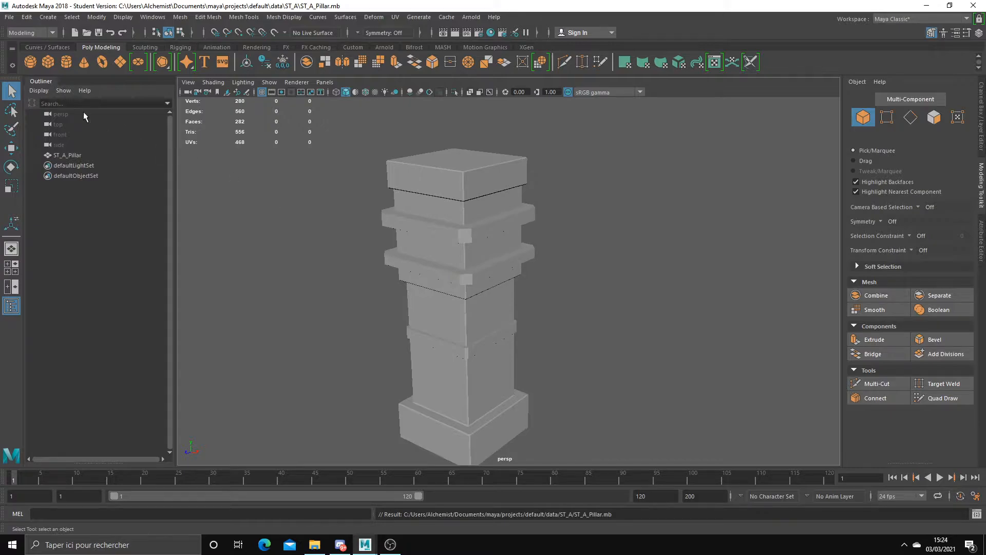
- Open the stage scene STAGE_A_FIRST.mb from the project's scenes folder
click(10, 16)
click(26, 38)
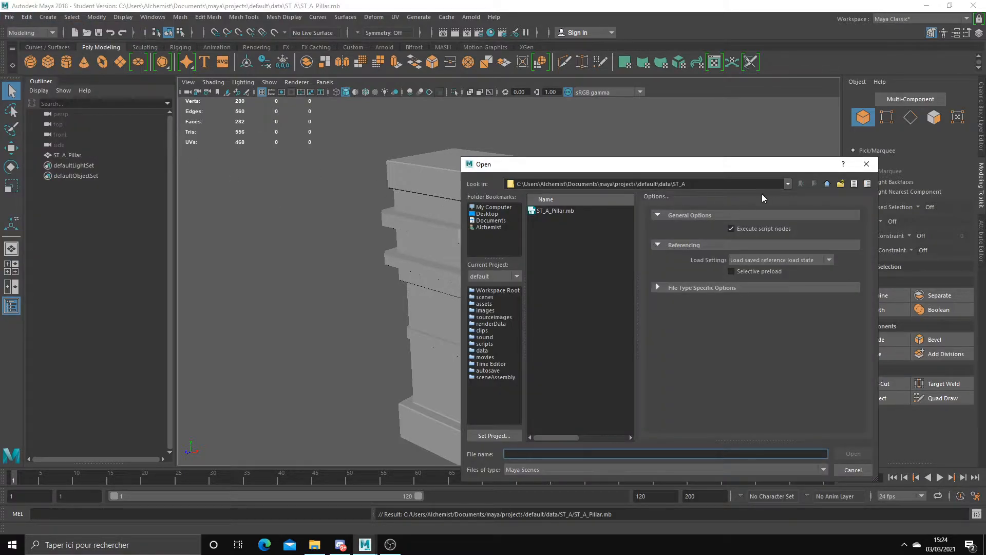
click(828, 184)
double_click(549, 286)
click(560, 356)
click(852, 455)
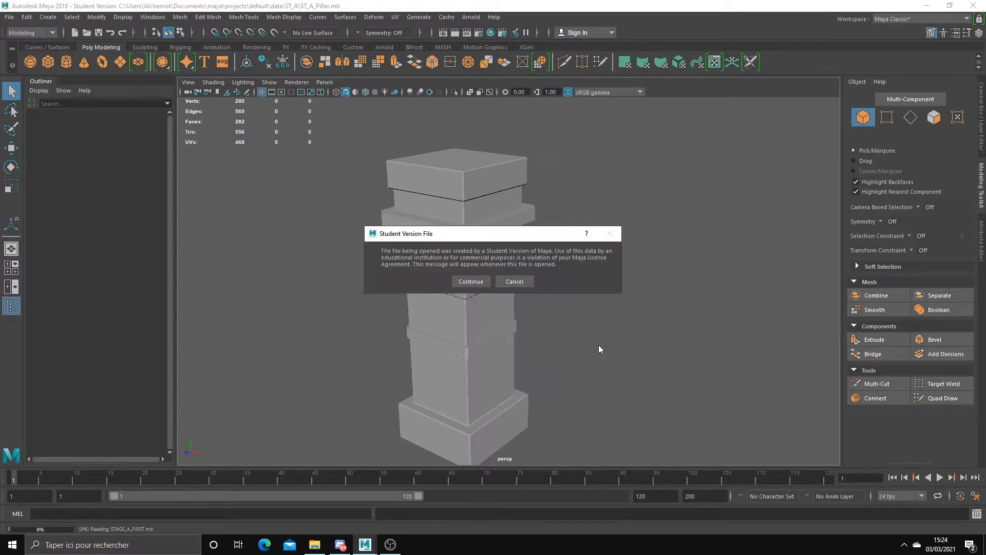
click(471, 281)
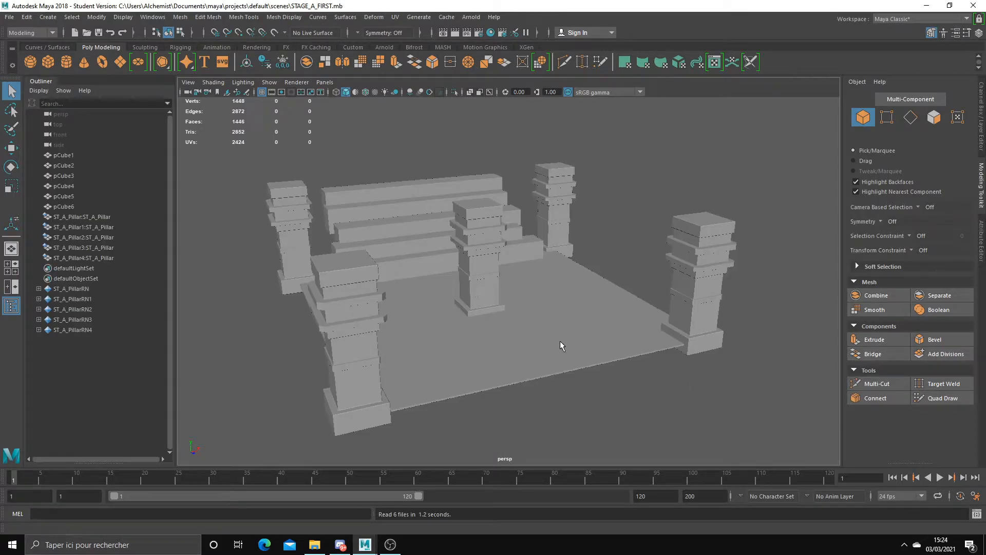
- Examine the referenced pillars around the stage from several angles for the new rims
alt+drag(560, 340, 585, 345)
alt+drag(642, 370, 668, 361)
scroll(668, 362, up, 3)
click(698, 258)
alt+drag(736, 308, 534, 325)
scroll(648, 227, up, 2)
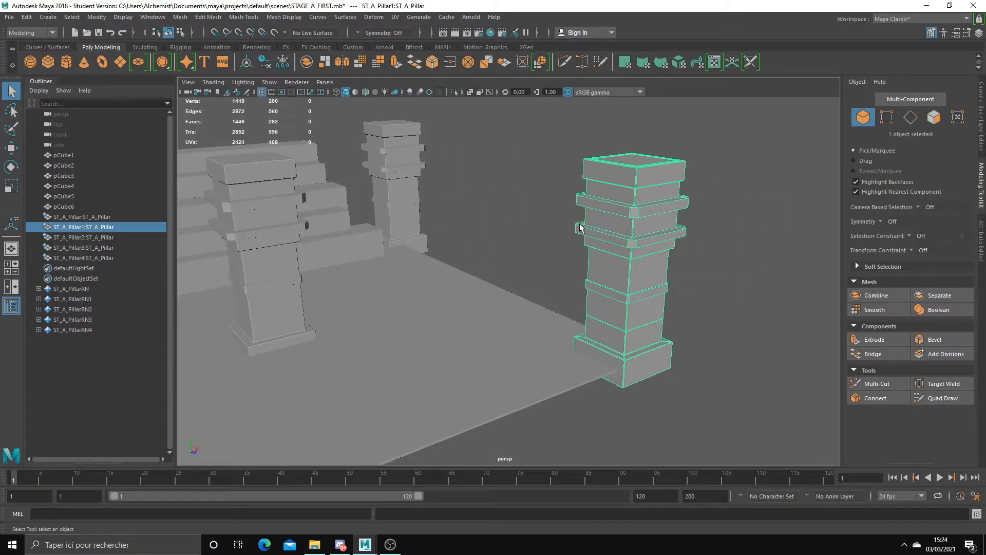
alt+drag(513, 249, 571, 316)
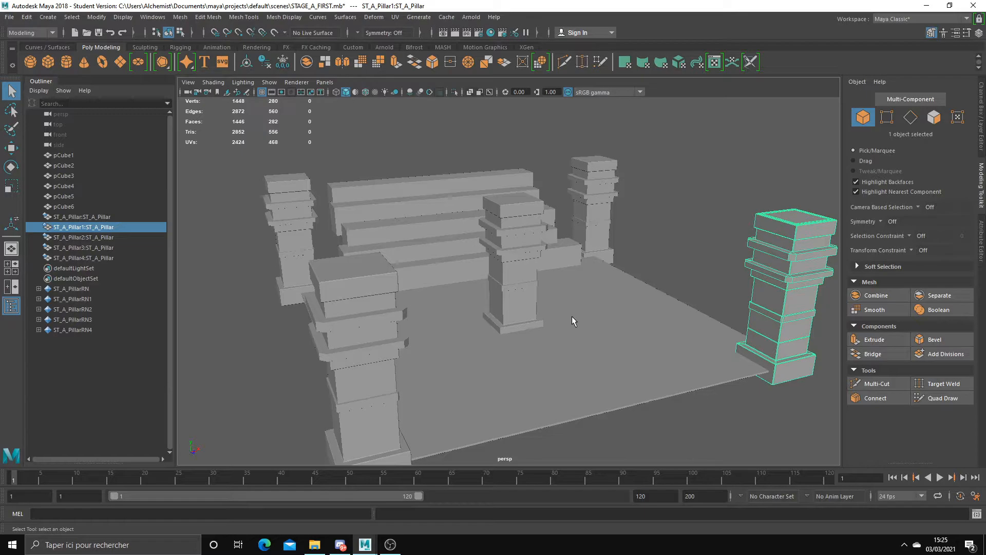
alt+drag(572, 316, 482, 319)
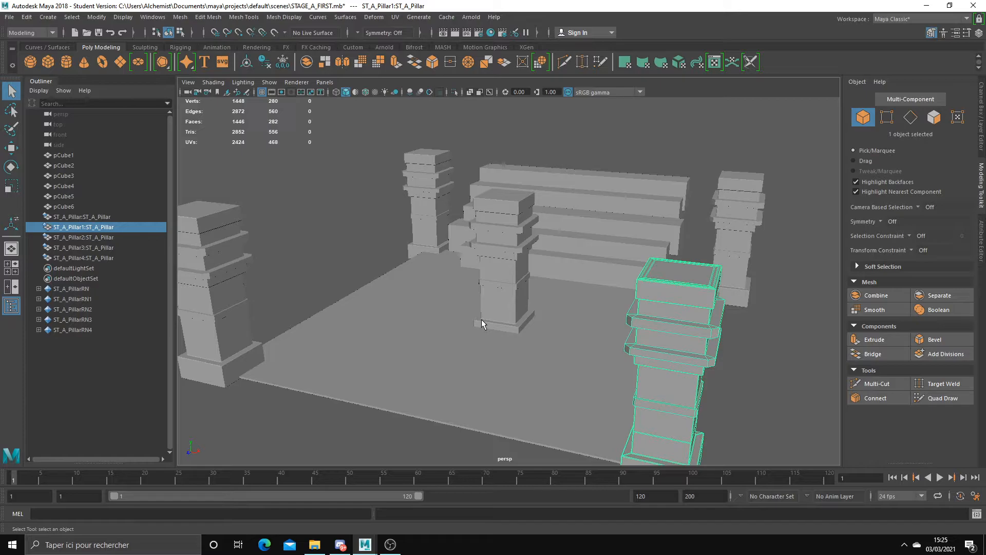
mouse_move(661, 322)
alt+right_down()
mouse_move(730, 348)
mouse_move(657, 343)
mouse_move(654, 331)
alt+right_up()
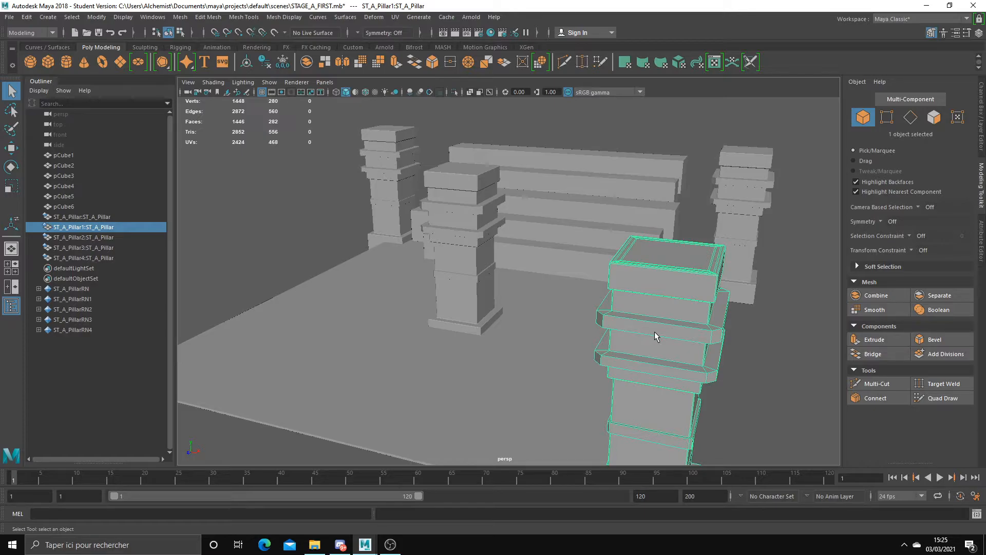
alt+drag(654, 331, 588, 322)
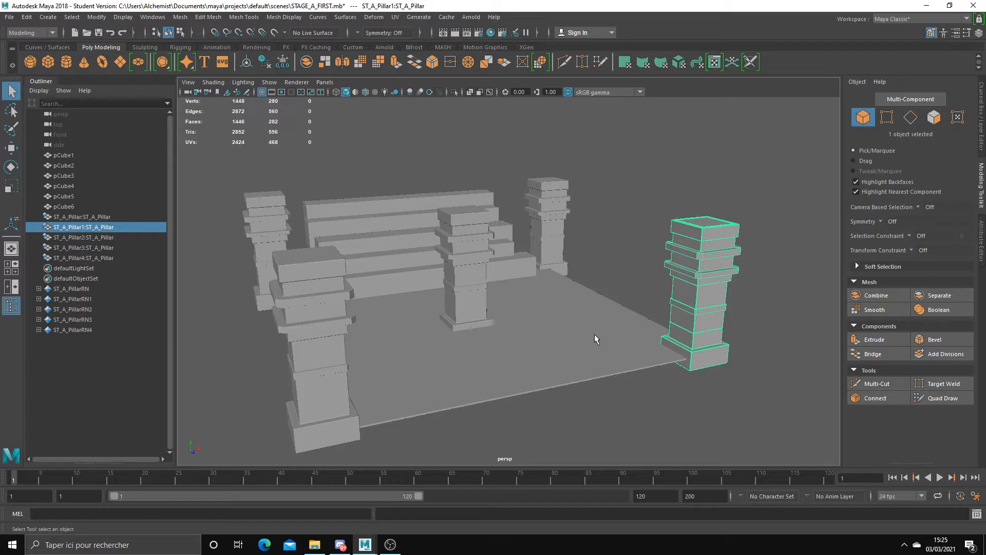
- Move the central pillar to the platform's front edge, near the front-left corner pillar
click(541, 282)
click(468, 287)
key(w)
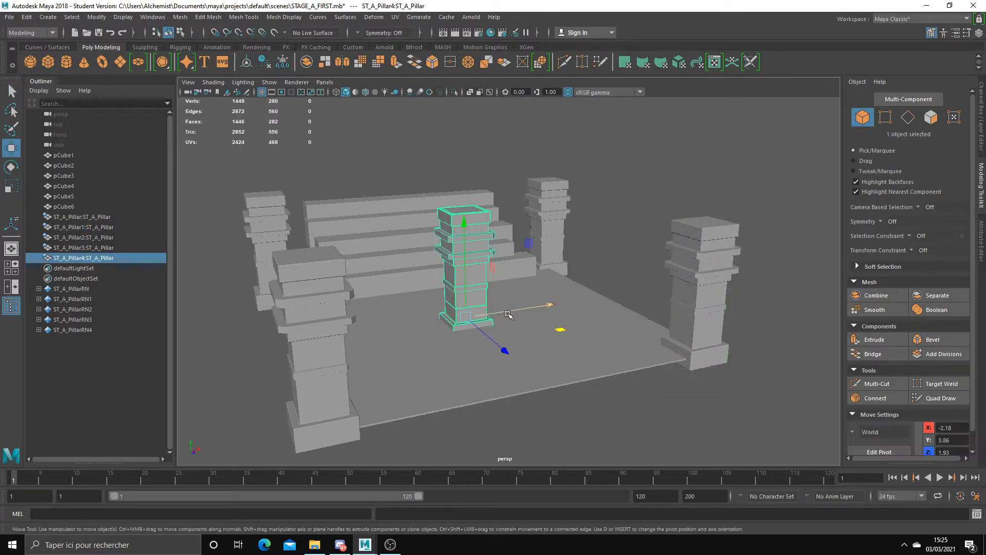
drag(508, 313, 473, 319)
alt+drag(562, 346, 435, 443)
drag(361, 427, 358, 435)
click(711, 239)
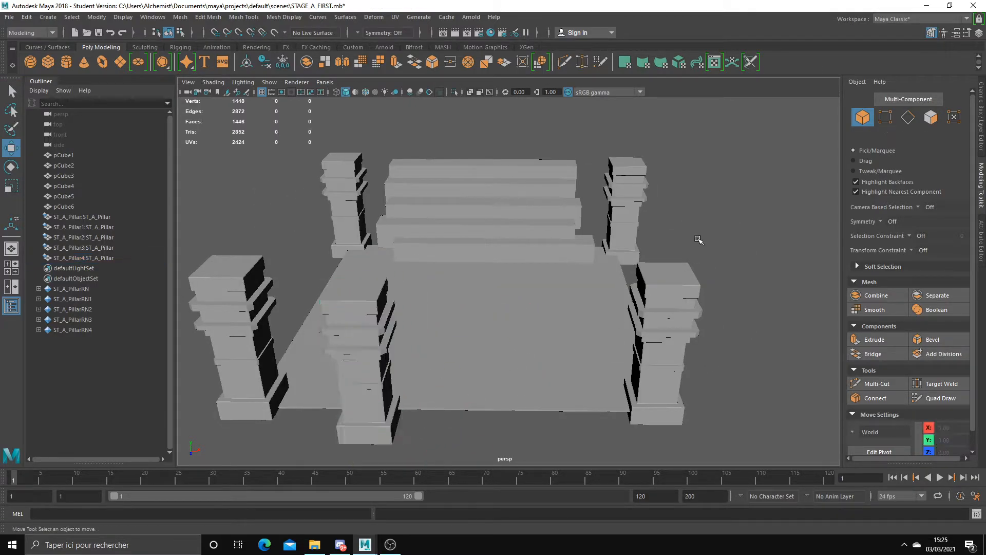
- Create a reference to ST_A_Pillar.mb from the data\ST_A folder in the stage scene
click(8, 17)
mouse_move(35, 261)
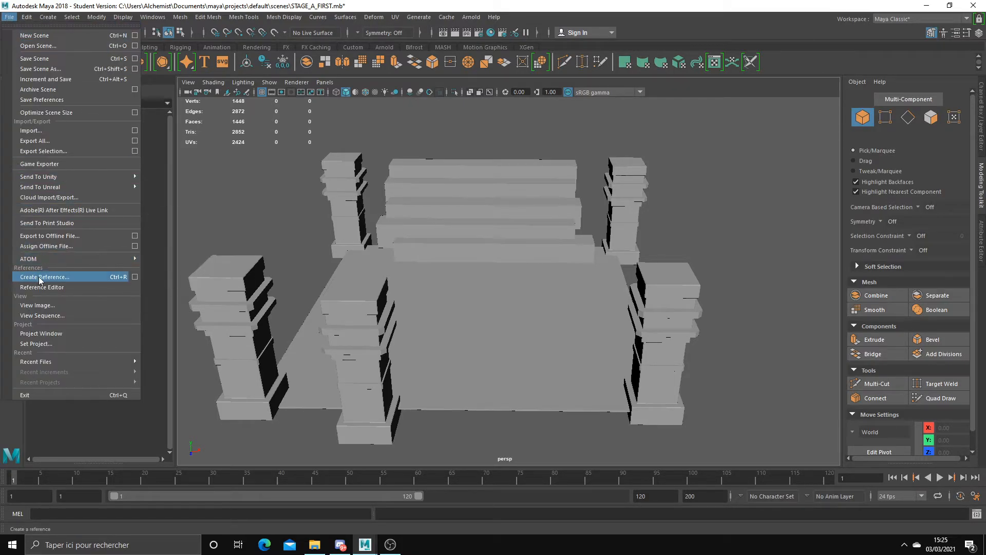
click(38, 278)
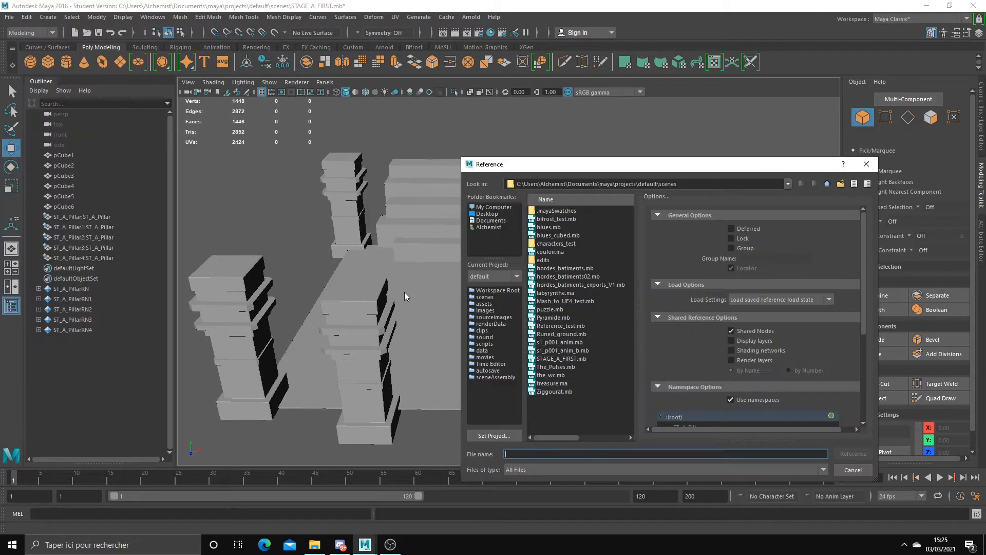
click(827, 183)
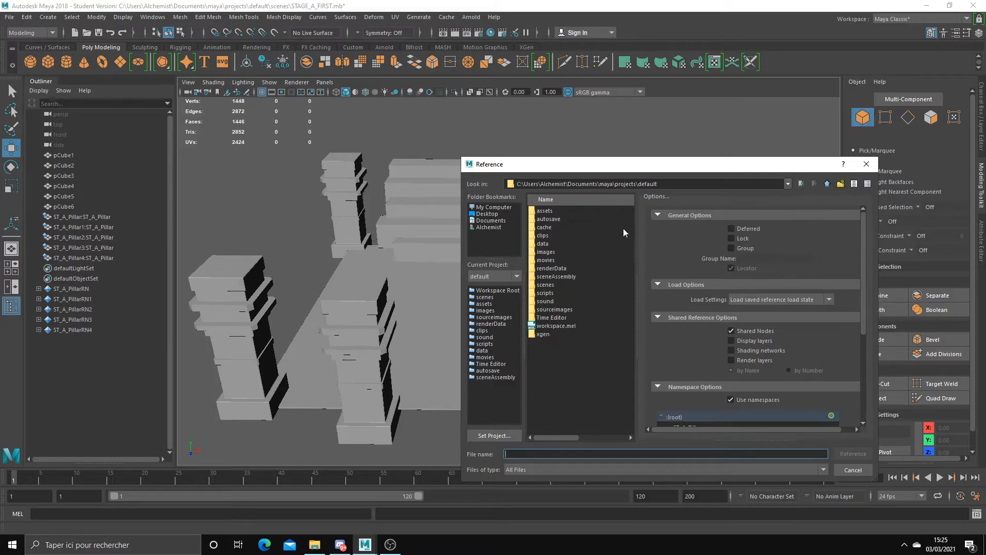
double_click(543, 244)
double_click(550, 211)
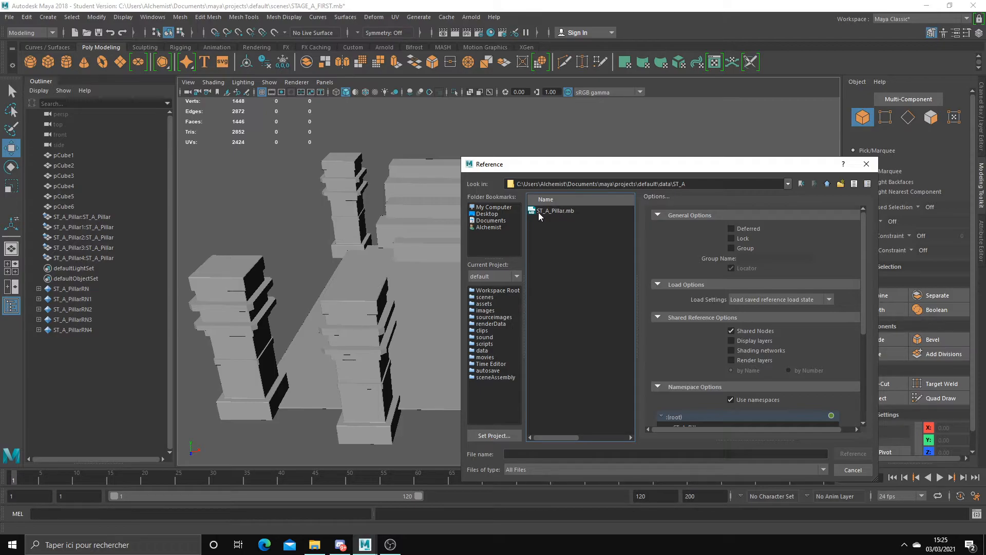
click(560, 213)
drag(560, 167, 581, 133)
click(875, 418)
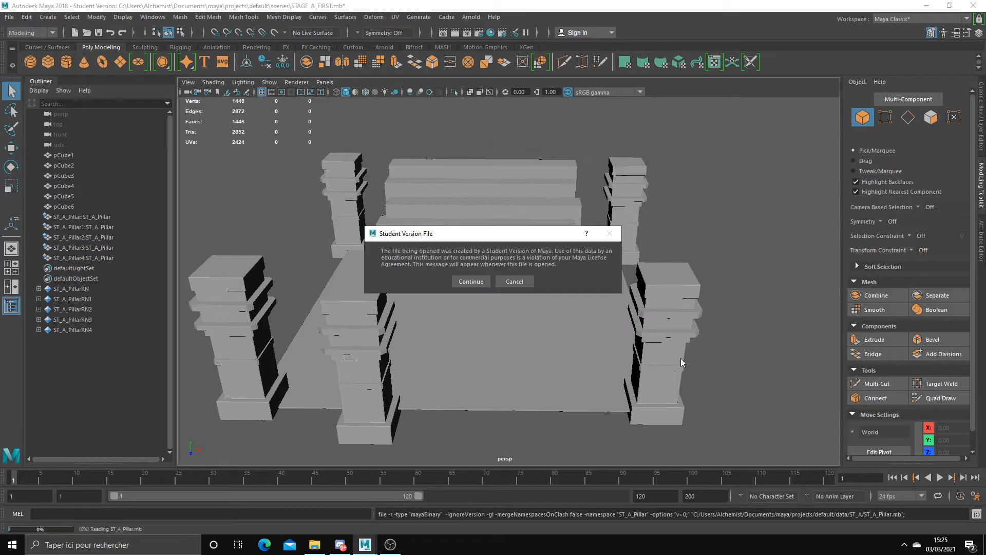
click(468, 281)
- Move the newly referenced pillar to the platform's left edge, between the two left corner pillars
click(498, 309)
scroll(497, 309, up, 3)
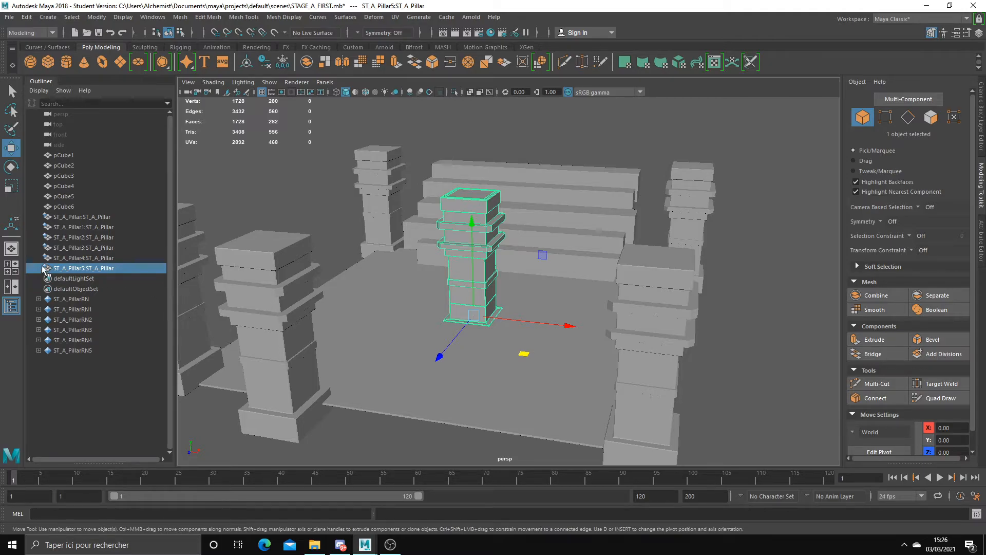
drag(543, 255, 387, 222)
scroll(415, 280, up, 3)
drag(414, 281, 456, 290)
key(ctrl+d)
drag(338, 311, 725, 331)
key(Delete)
- Create another reference to ST_A_Pillar.mb in the stage scene
click(9, 17)
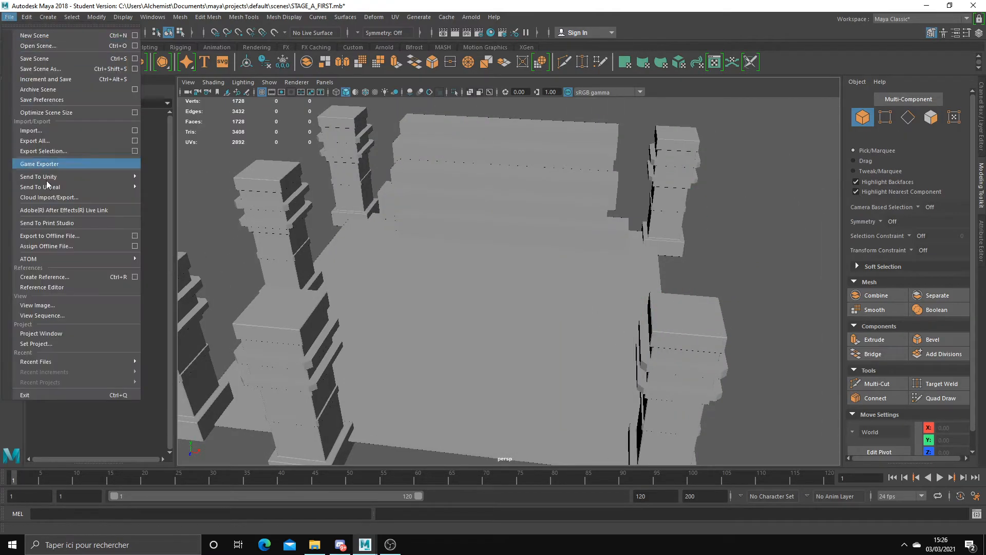
click(57, 278)
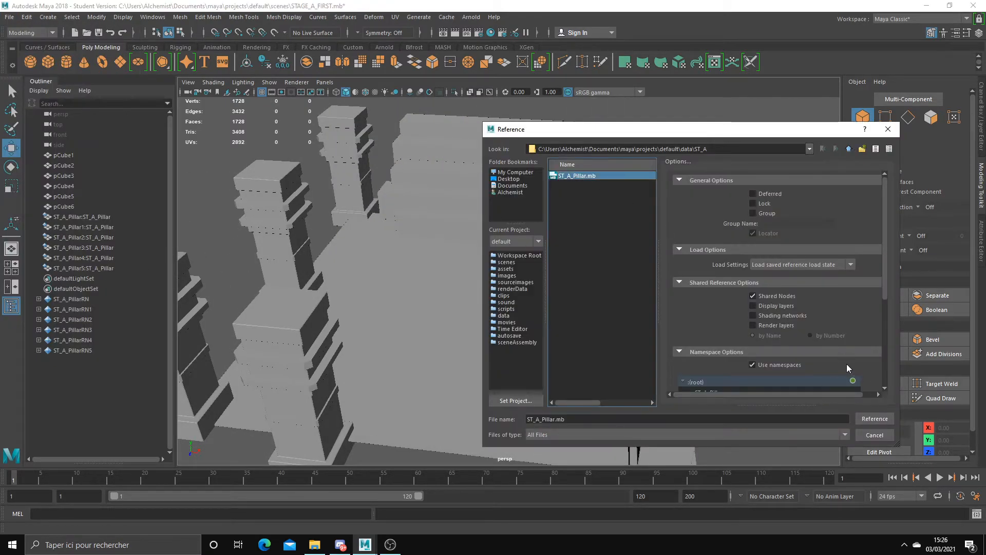
click(875, 419)
click(468, 282)
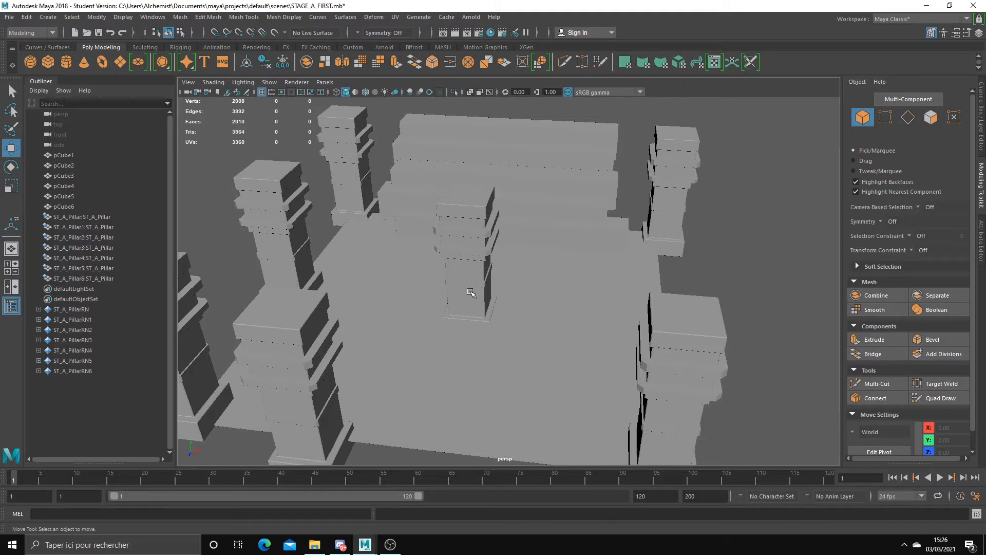
- Move the new central pillar to the platform's right edge, at about X 125.9, Y 6.9, Z 0
click(471, 293)
drag(545, 314, 786, 343)
drag(685, 220, 675, 224)
drag(624, 206, 652, 175)
drag(594, 203, 595, 194)
alt+drag(595, 193, 537, 304)
alt+middle_drag(537, 304, 654, 319)
alt+drag(654, 319, 523, 297)
alt+middle_drag(523, 297, 552, 284)
mouse_move(552, 284)
alt+mouse_down()
mouse_move(467, 346)
mouse_move(496, 293)
mouse_move(565, 304)
mouse_move(553, 297)
alt+mouse_up()
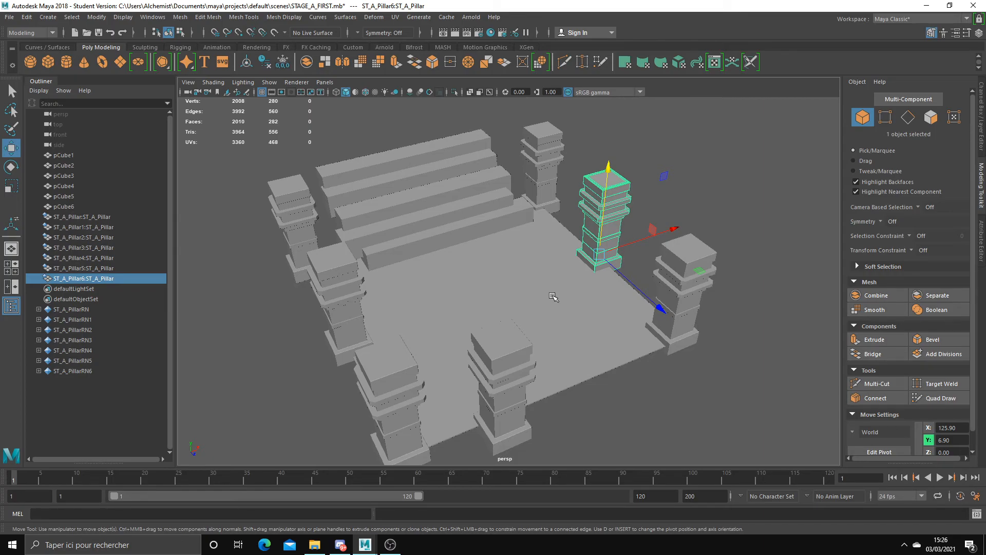
alt+drag(565, 301, 535, 288)
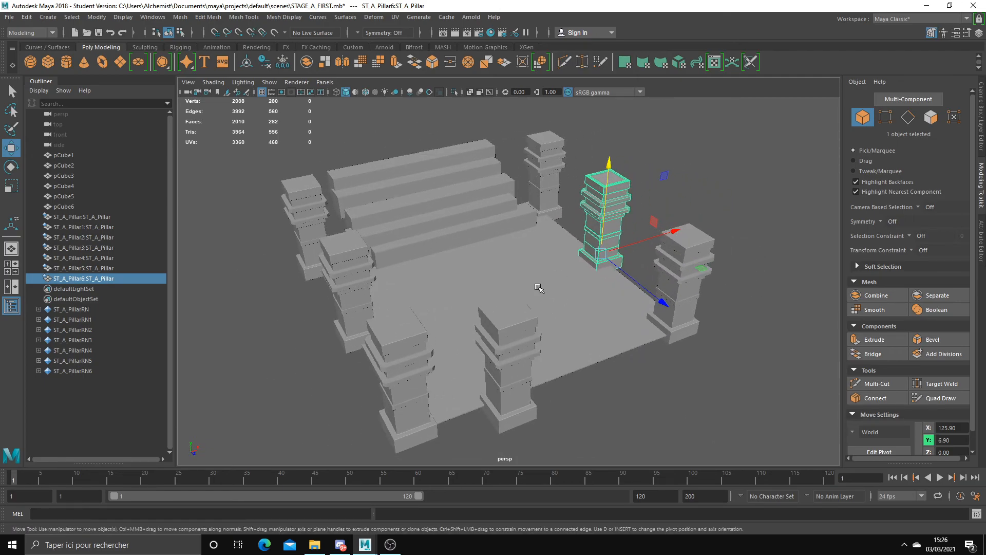